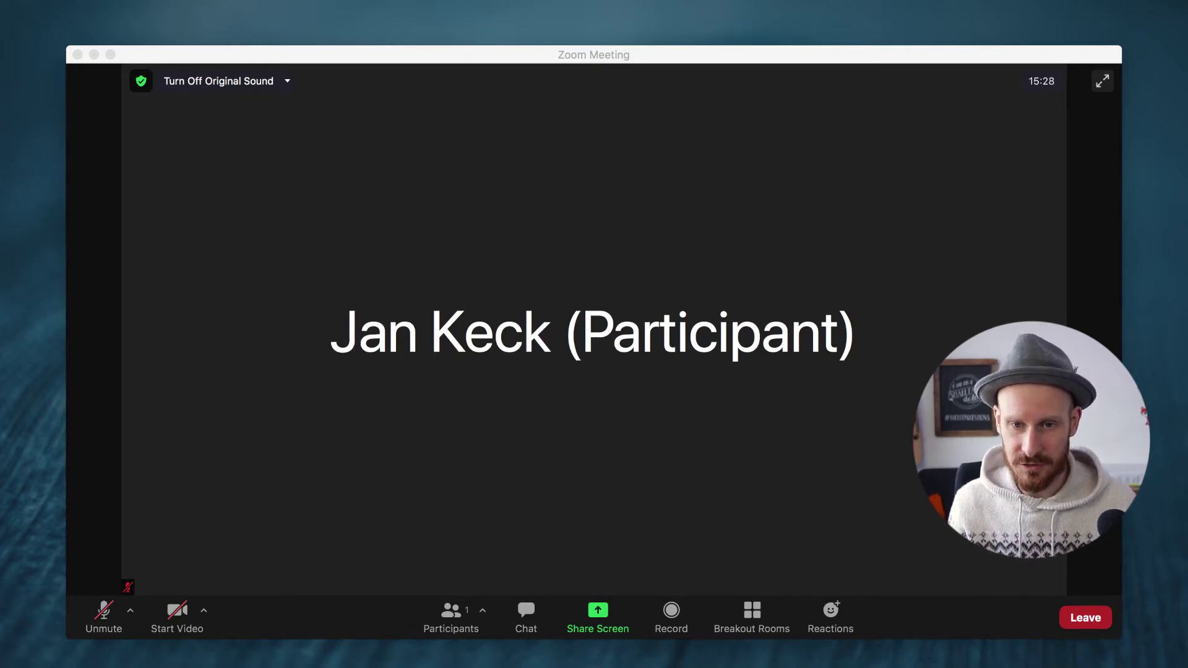
# Open the list of breakout rooms, then collapse and re-expand Room 5 to check who is in it
pyautogui.click(751, 609)
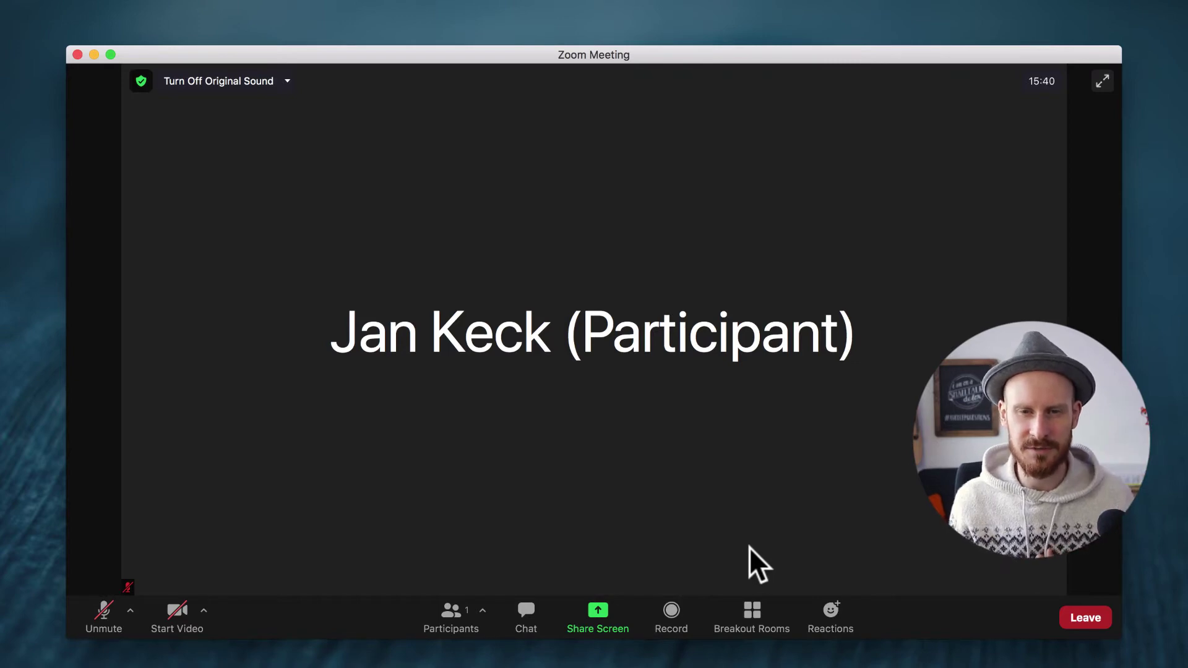
pyautogui.click(754, 611)
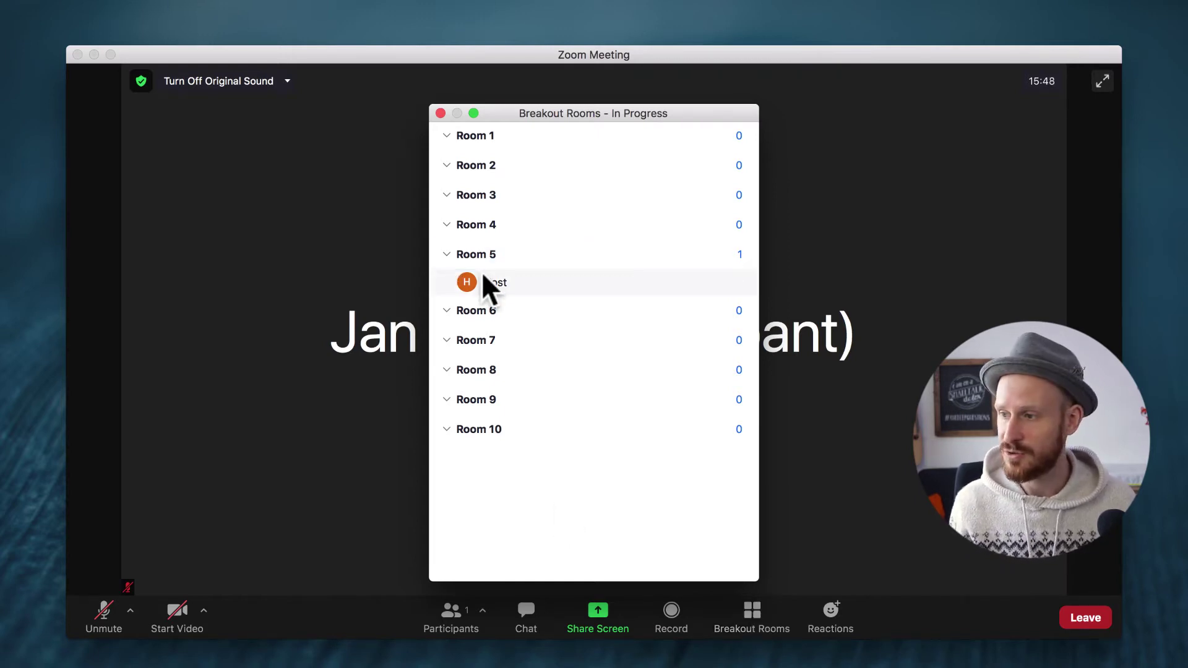
pyautogui.click(445, 254)
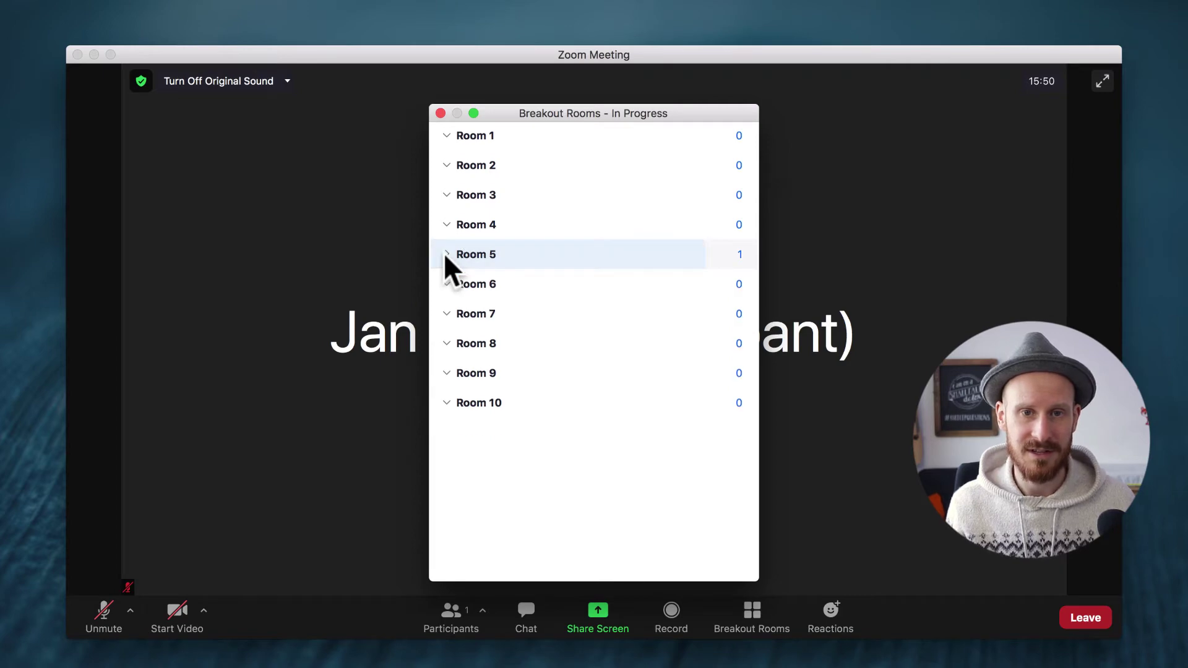
pyautogui.click(444, 254)
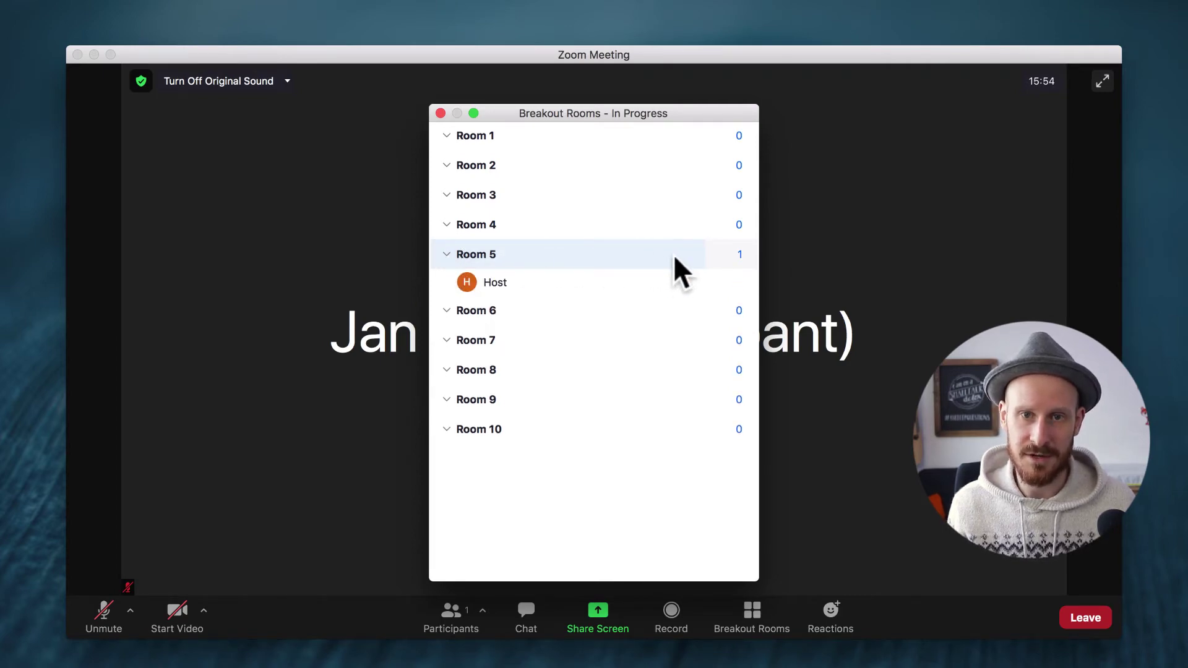
pyautogui.moveTo(724, 259)
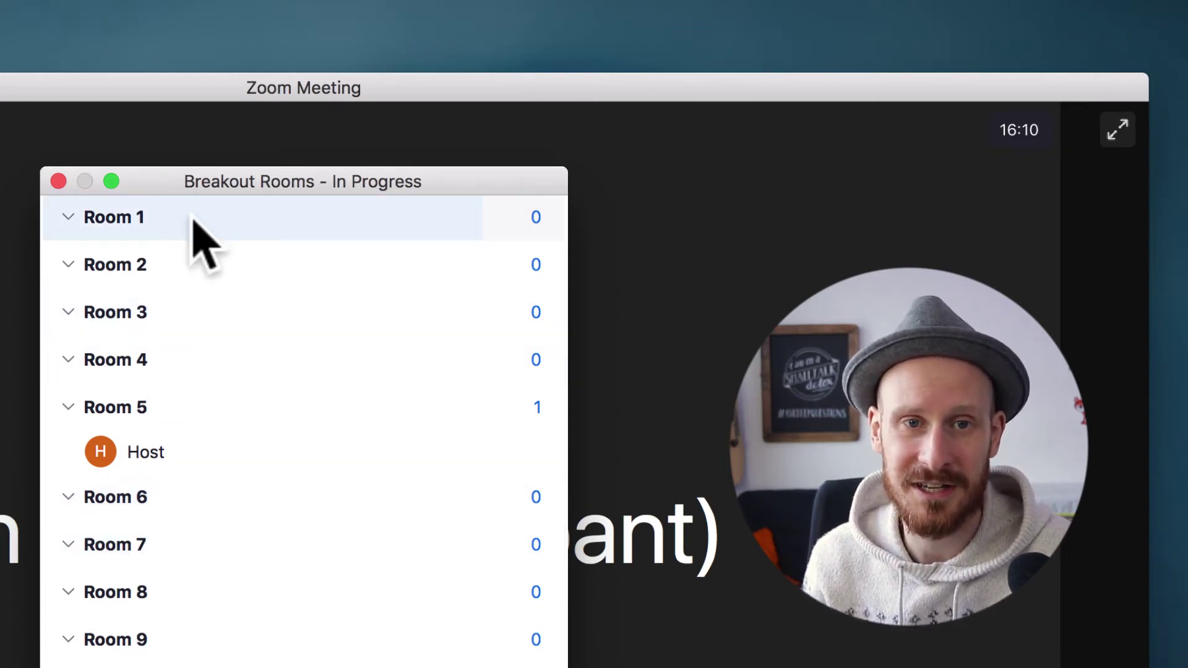
# Collapse and expand the Room 1 and Room 5 entries to examine which participants each room holds
pyautogui.click(108, 215)
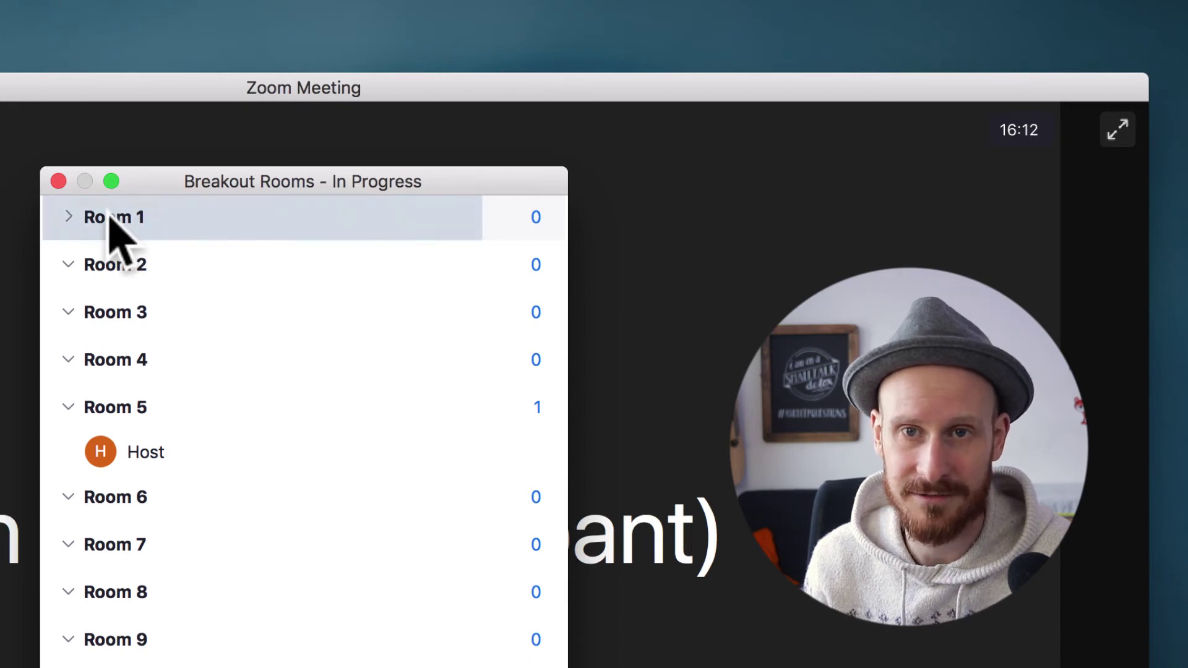
pyautogui.click(108, 215)
pyautogui.click(110, 405)
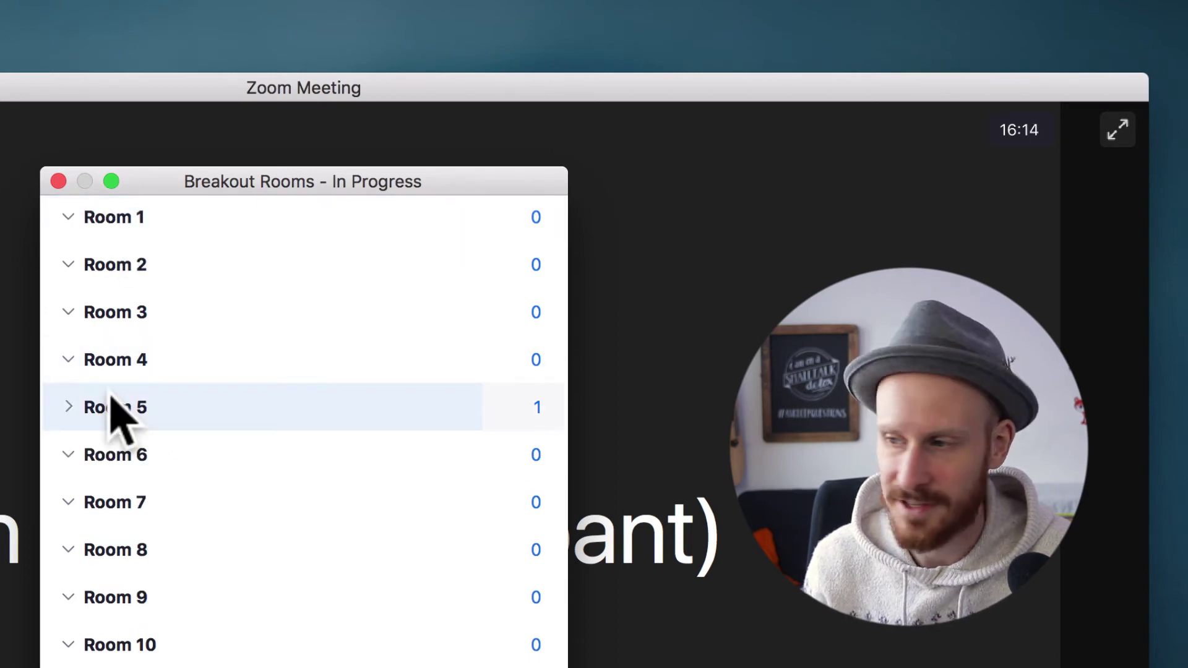
pyautogui.click(109, 404)
pyautogui.click(110, 401)
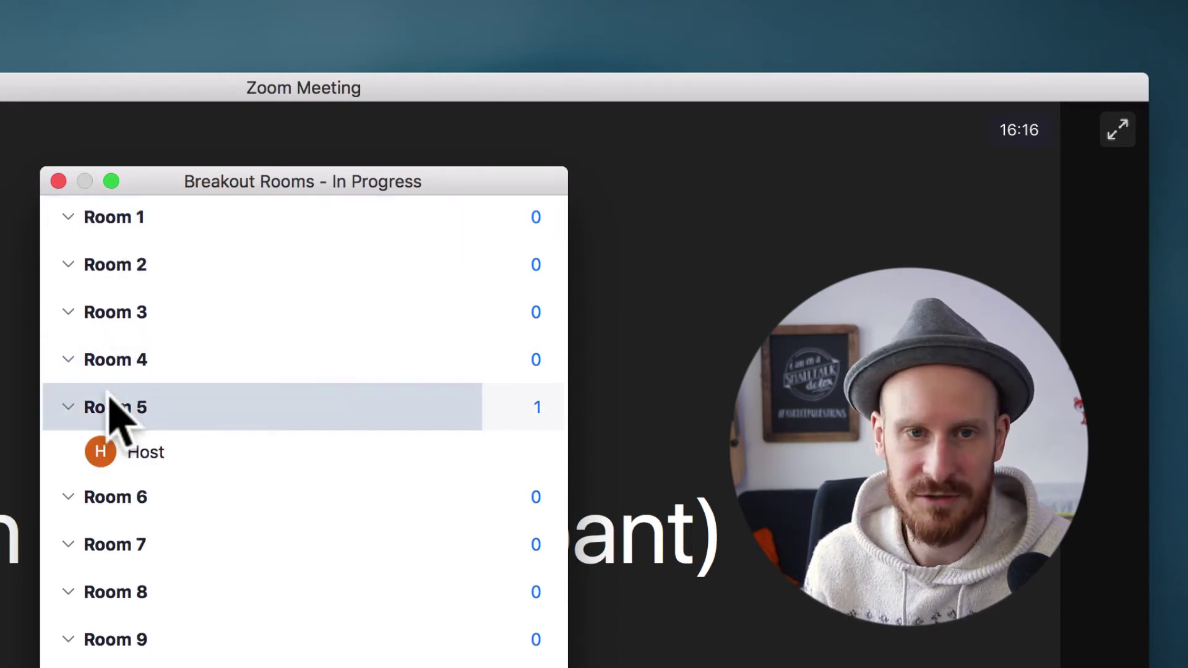
pyautogui.click(110, 401)
pyautogui.click(378, 405)
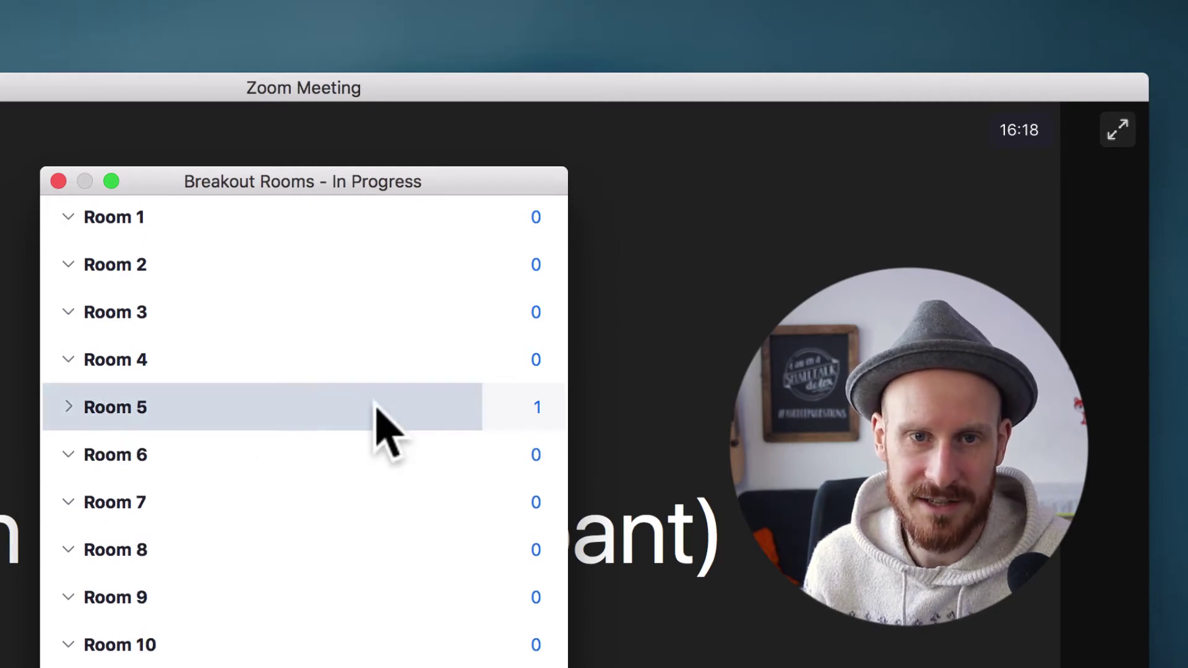
pyautogui.click(374, 406)
pyautogui.click(365, 405)
pyautogui.click(357, 405)
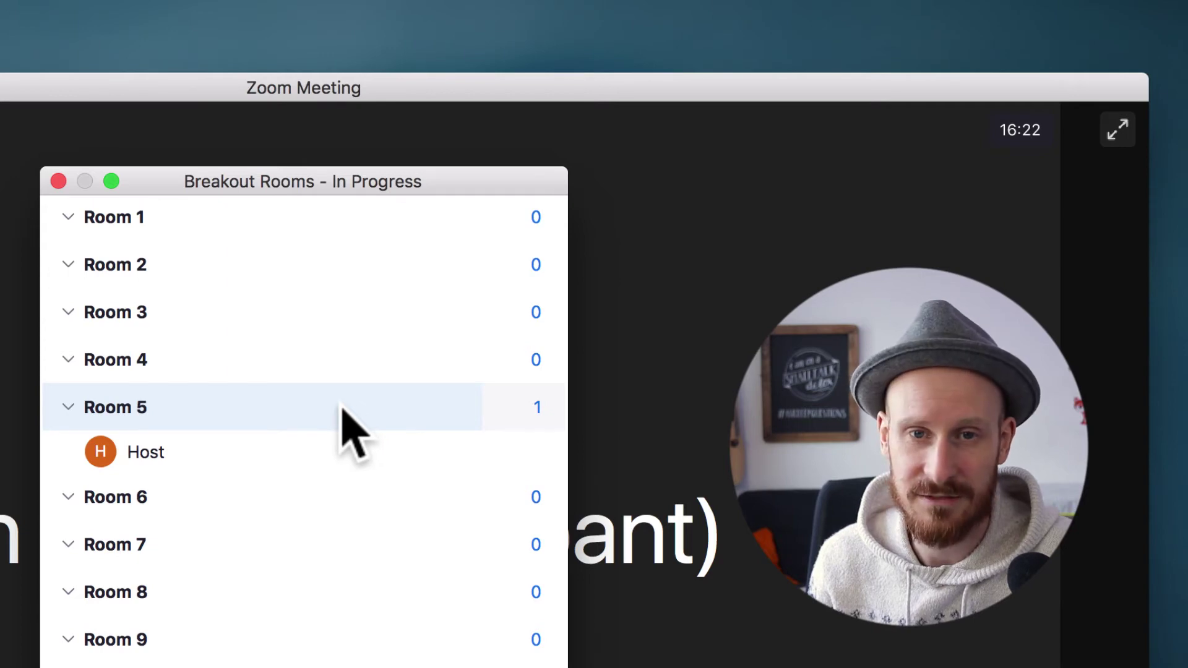
pyautogui.moveTo(521, 408)
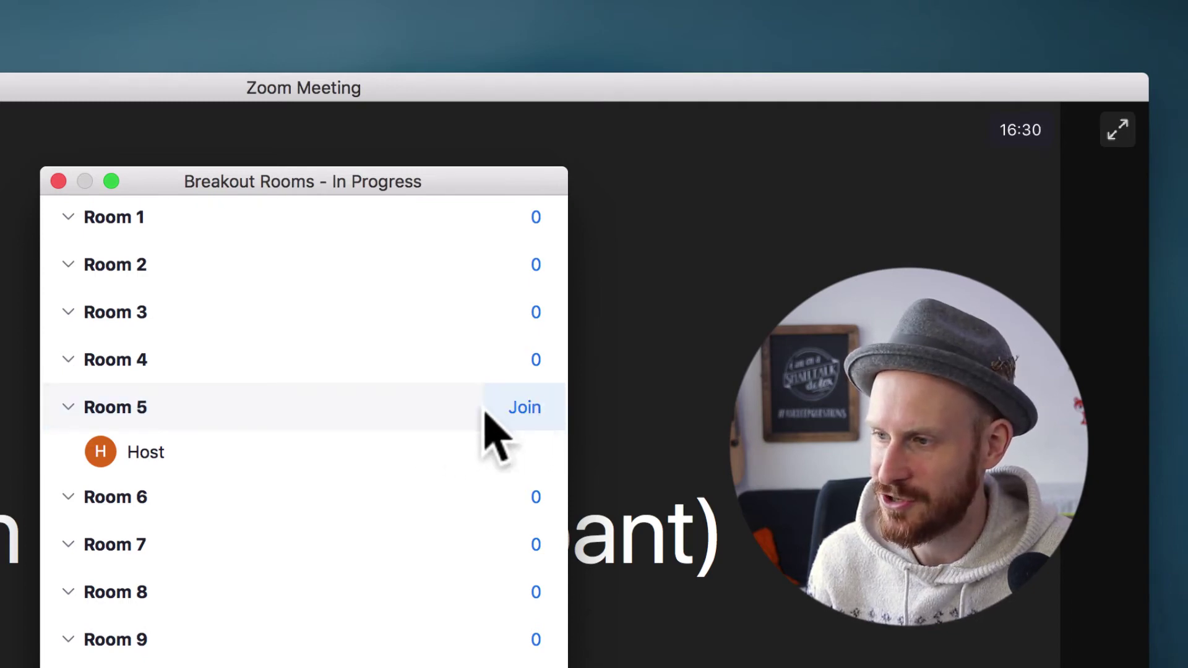
pyautogui.click(535, 411)
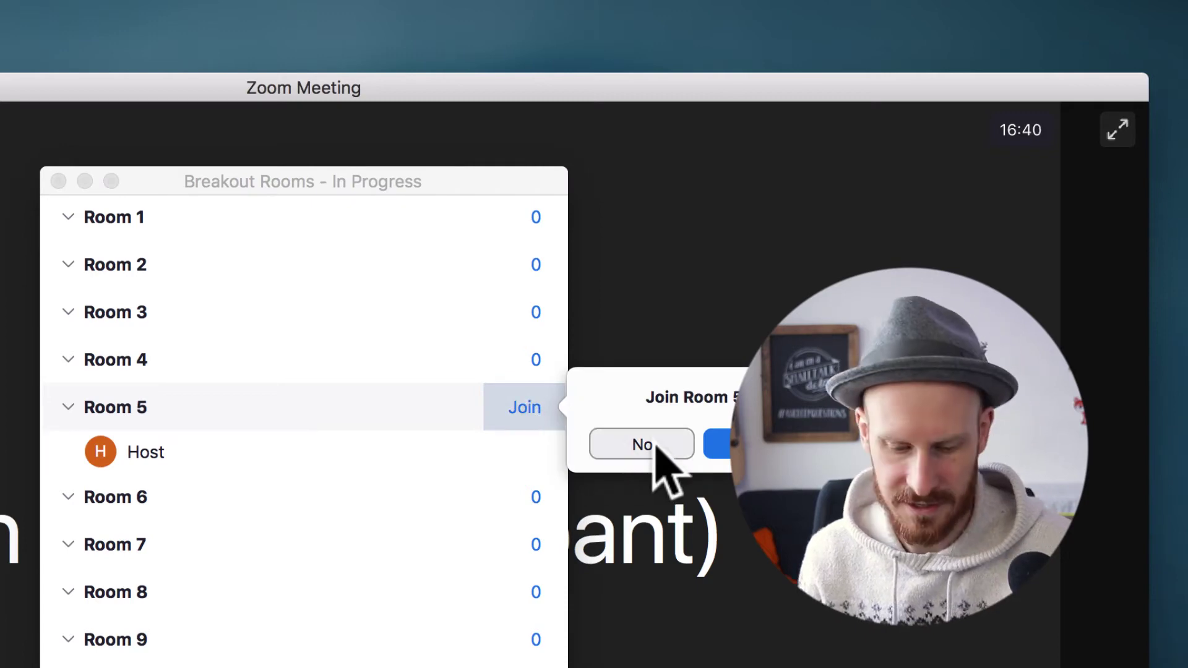
pyautogui.click(523, 221)
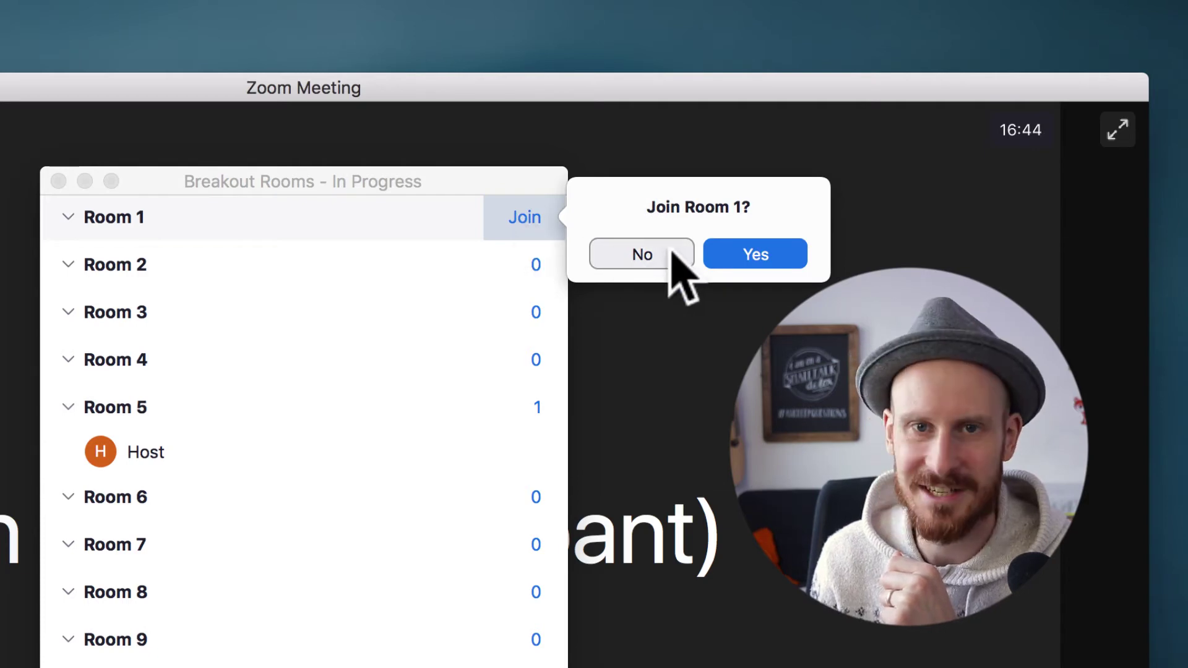
pyautogui.click(650, 253)
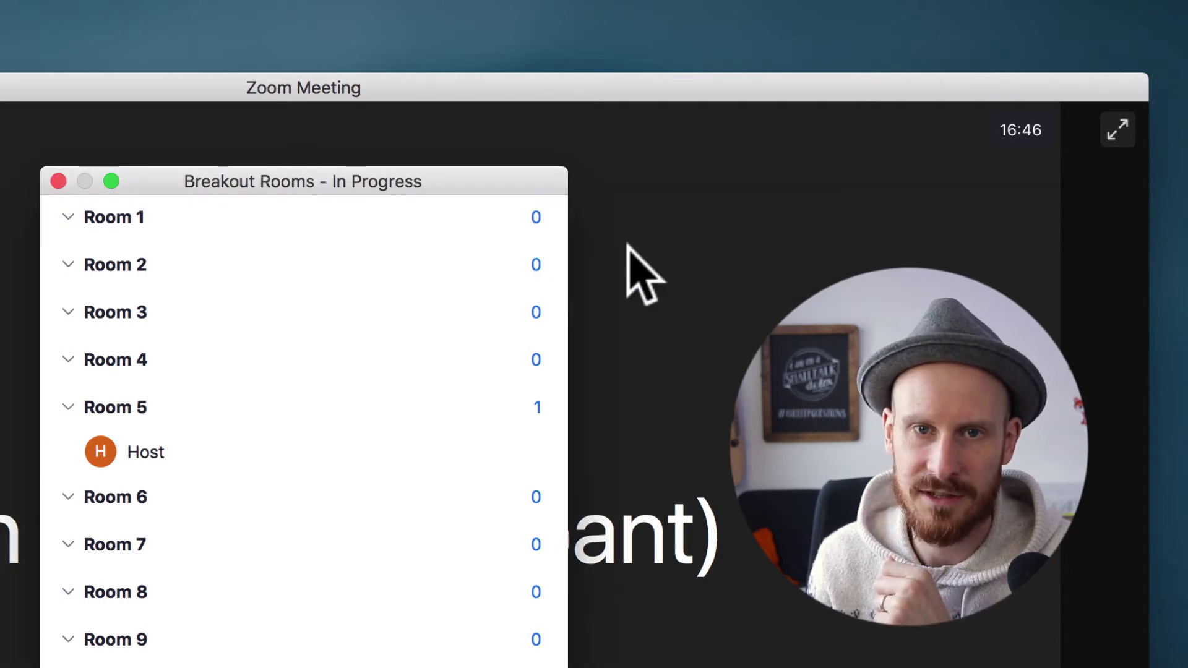
# Join breakout Room 1 and confirm the choice
pyautogui.click(527, 220)
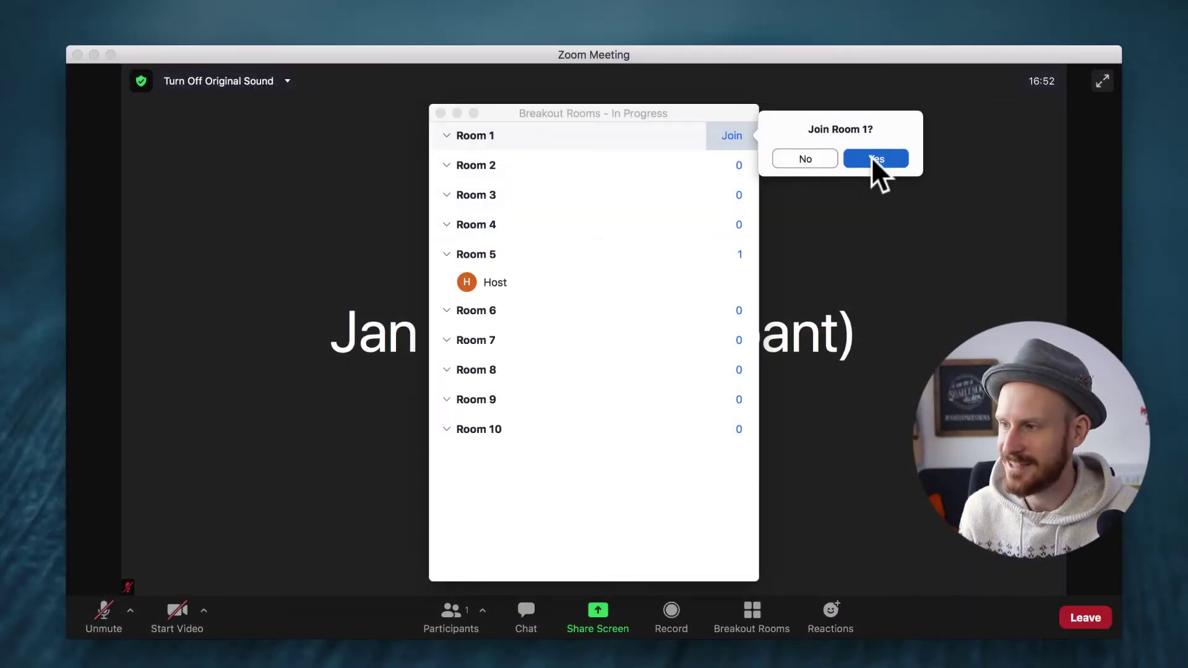
pyautogui.click(872, 158)
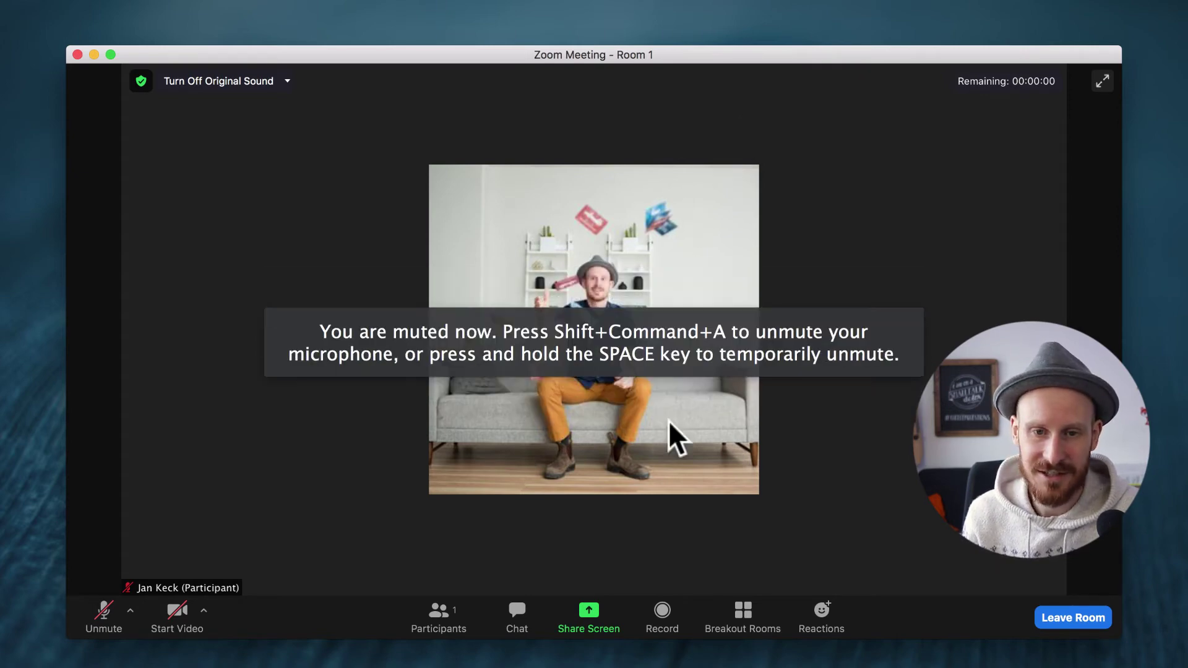
# Reopen the breakout room selection from inside Room 1 and switch to Room 2
pyautogui.click(752, 619)
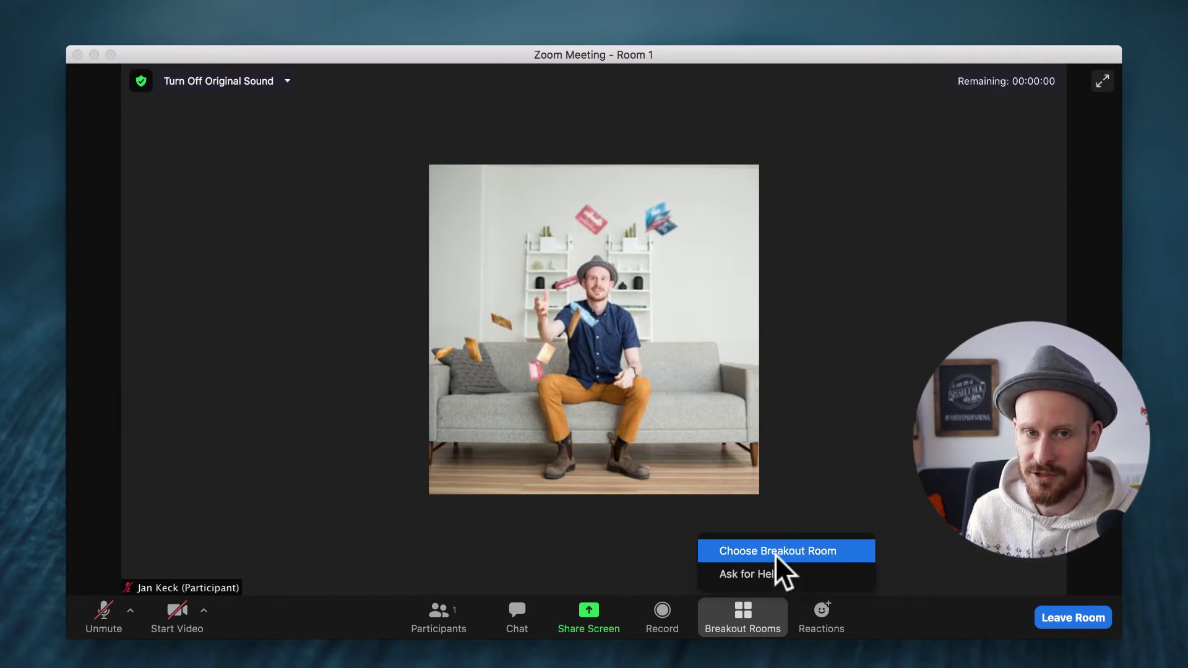
pyautogui.click(775, 551)
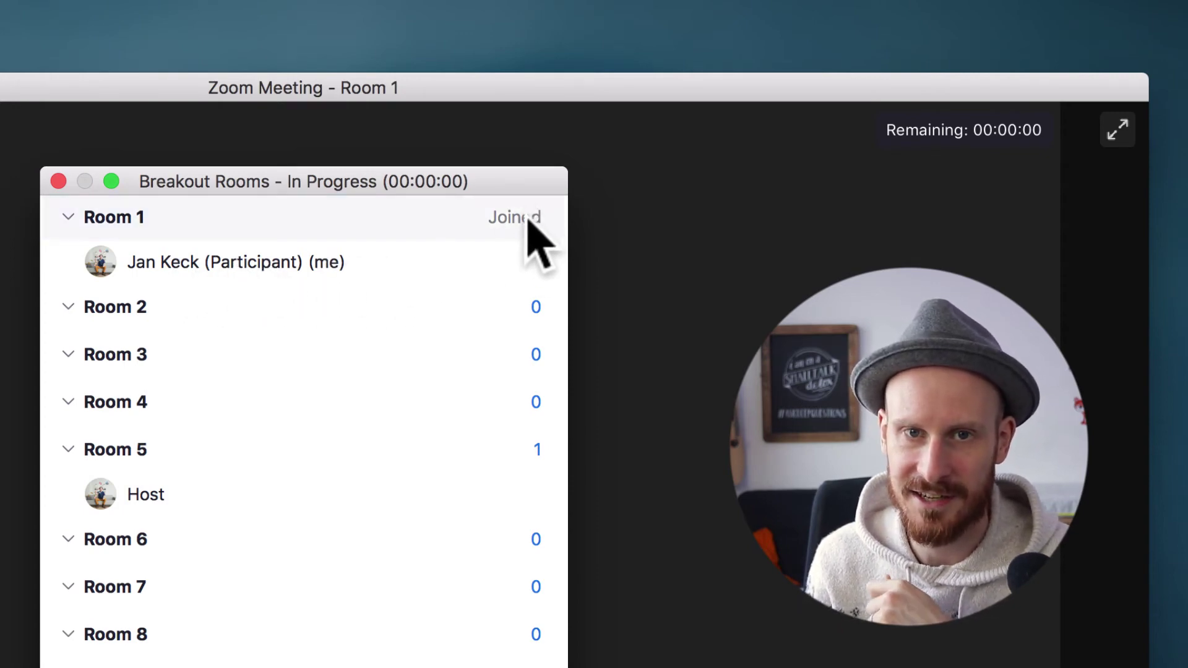
pyautogui.moveTo(534, 311)
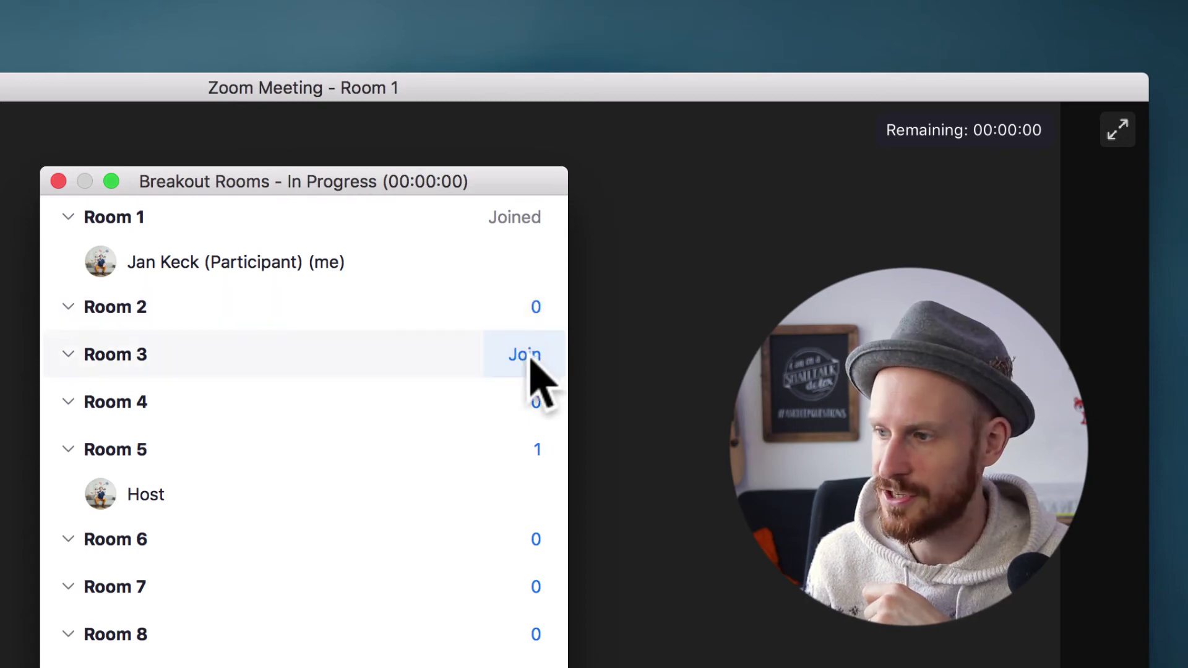
pyautogui.moveTo(539, 436)
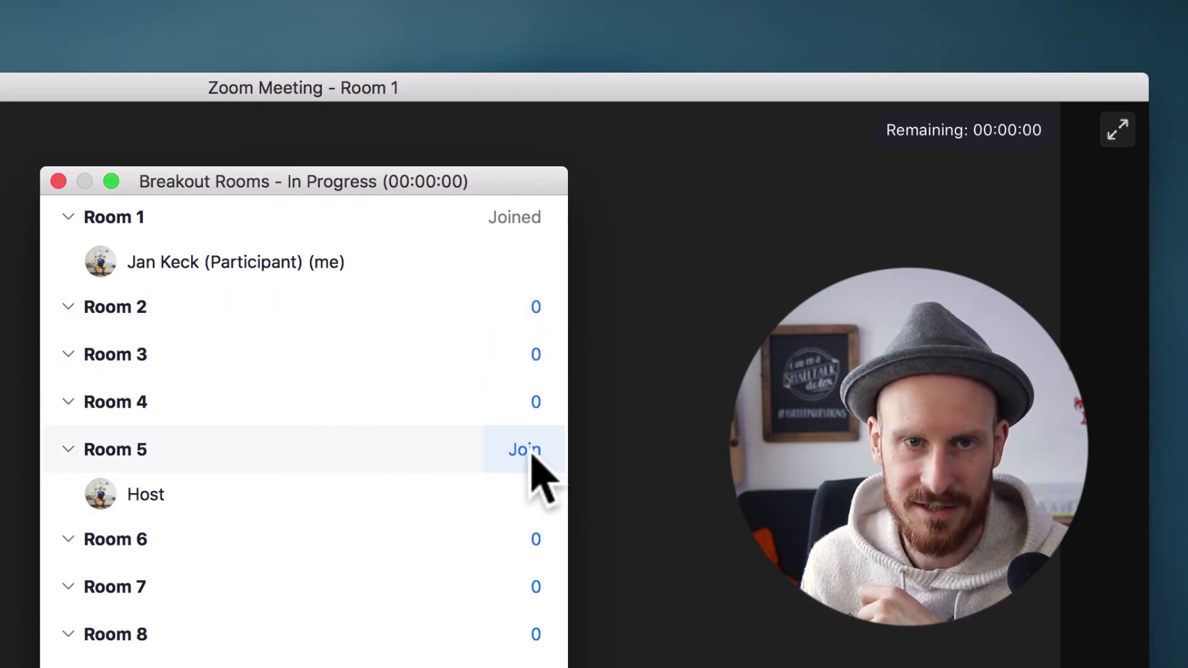
pyautogui.click(529, 312)
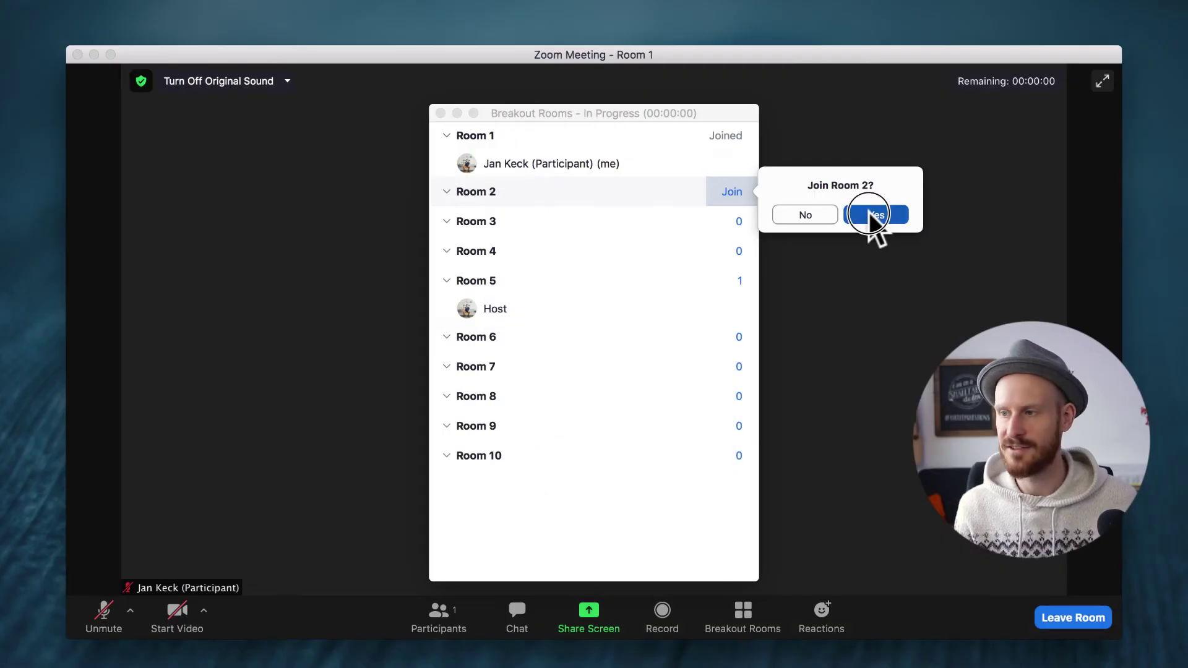
pyautogui.click(744, 339)
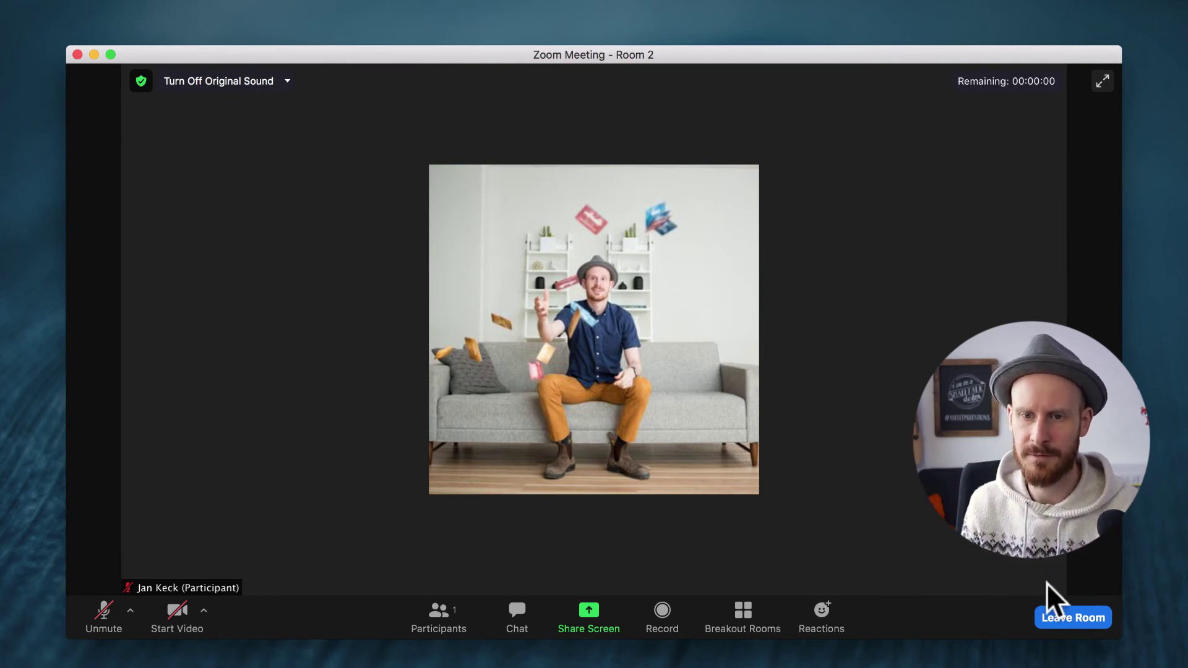
# Examine the leave options and the breakout room options available in Room 2, dismissing them without leaving the room
pyautogui.click(1063, 615)
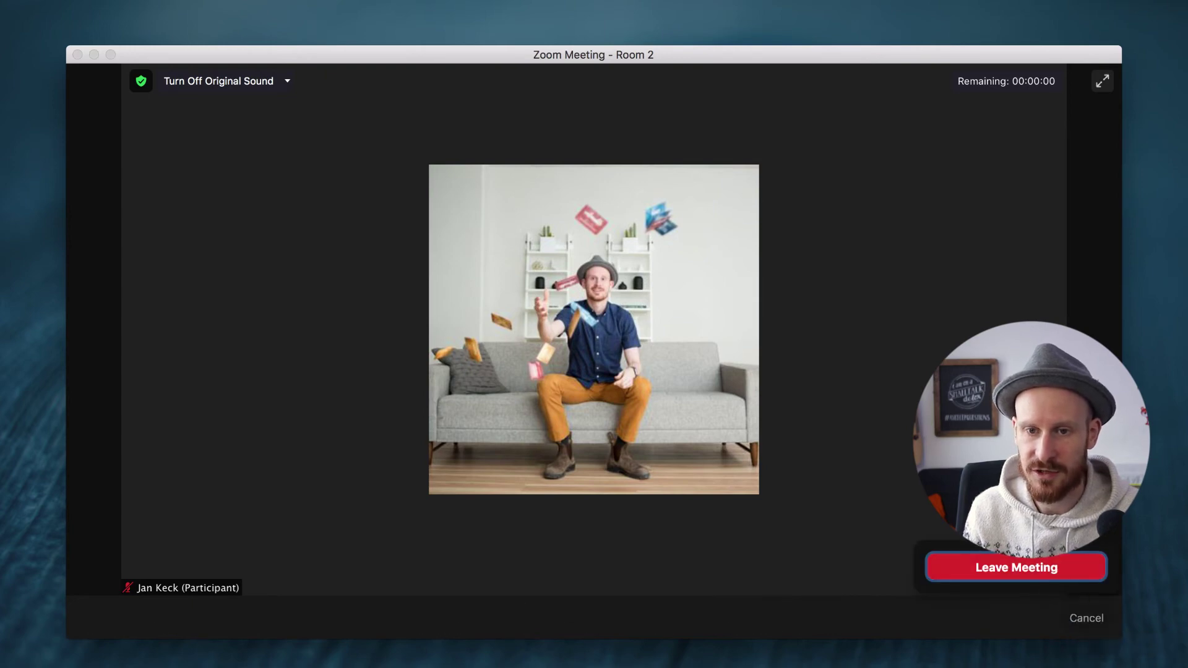
pyautogui.click(1083, 616)
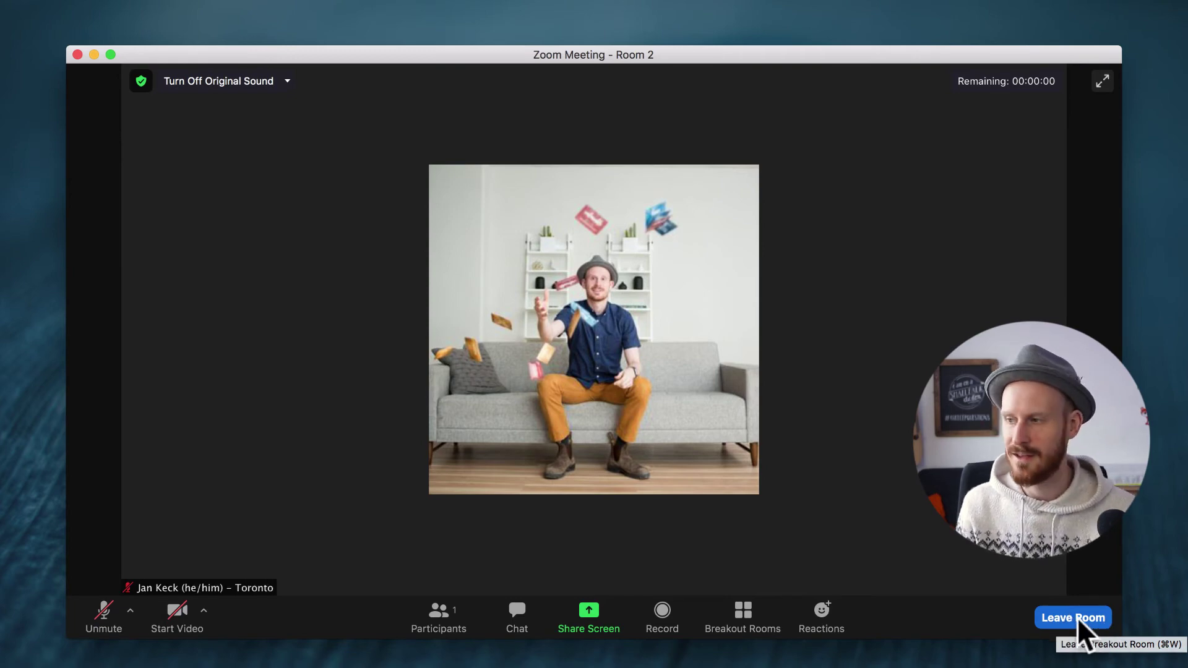
pyautogui.click(1077, 617)
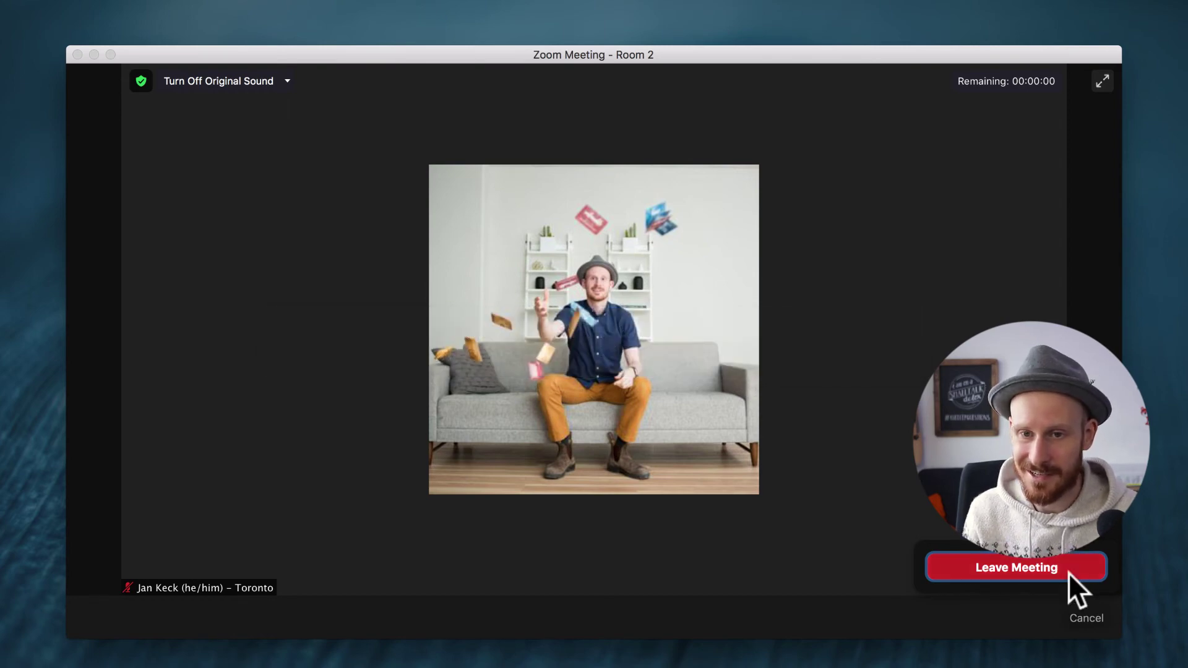
pyautogui.click(1084, 617)
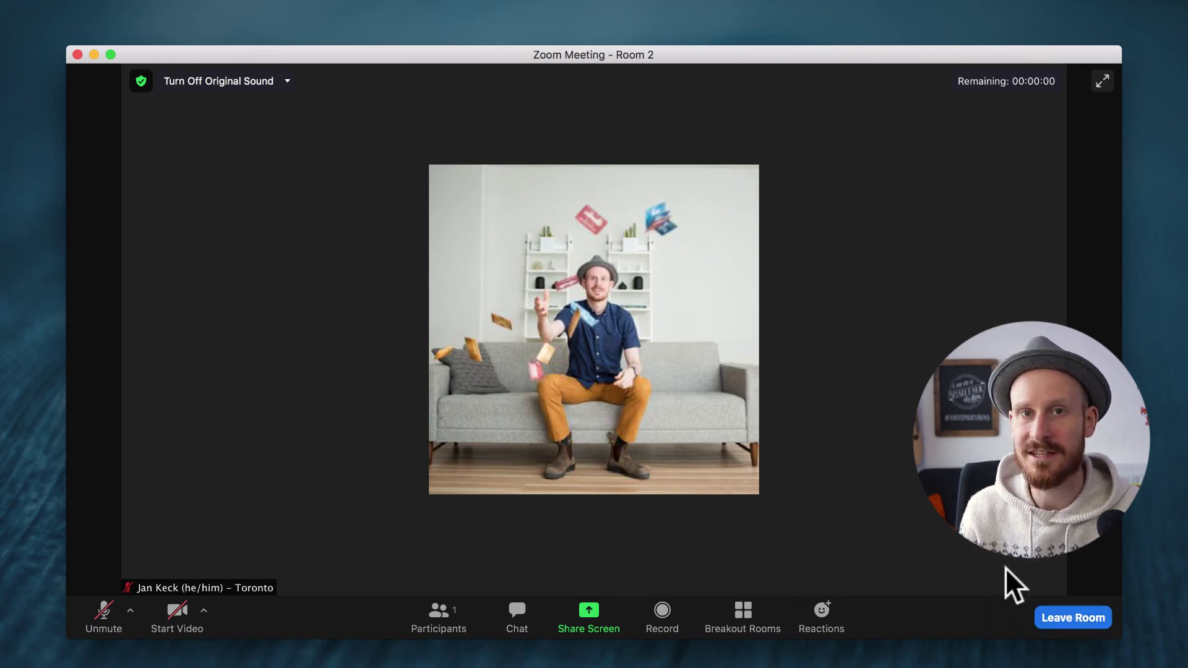
pyautogui.click(1058, 617)
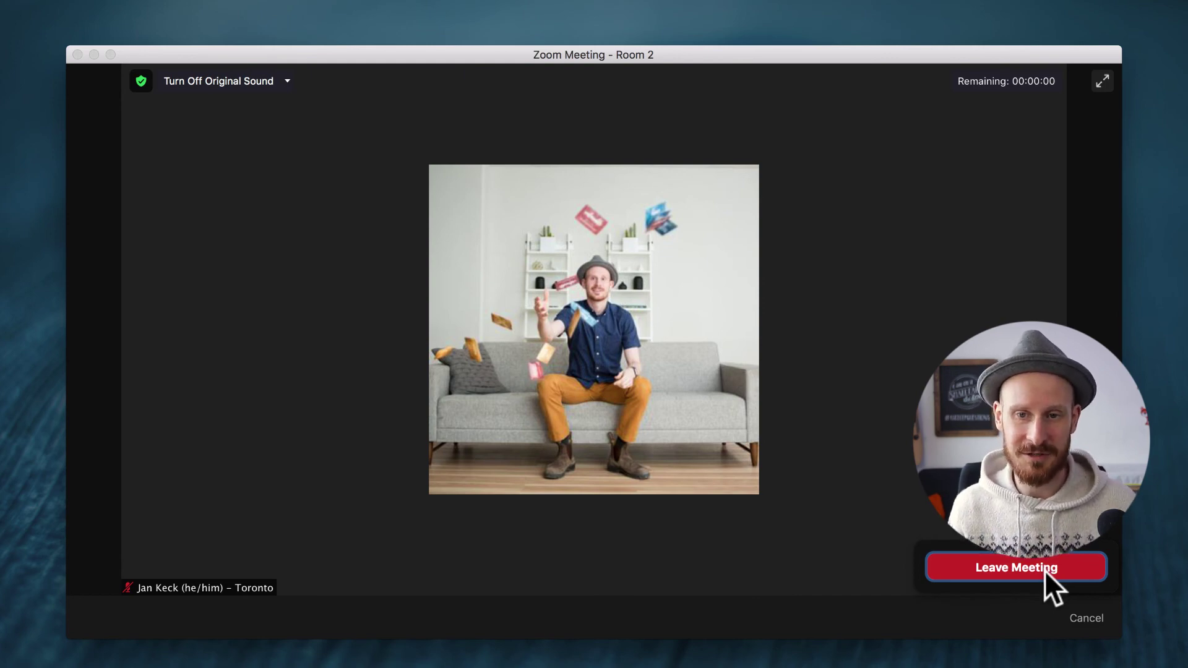
pyautogui.click(785, 285)
pyautogui.click(749, 612)
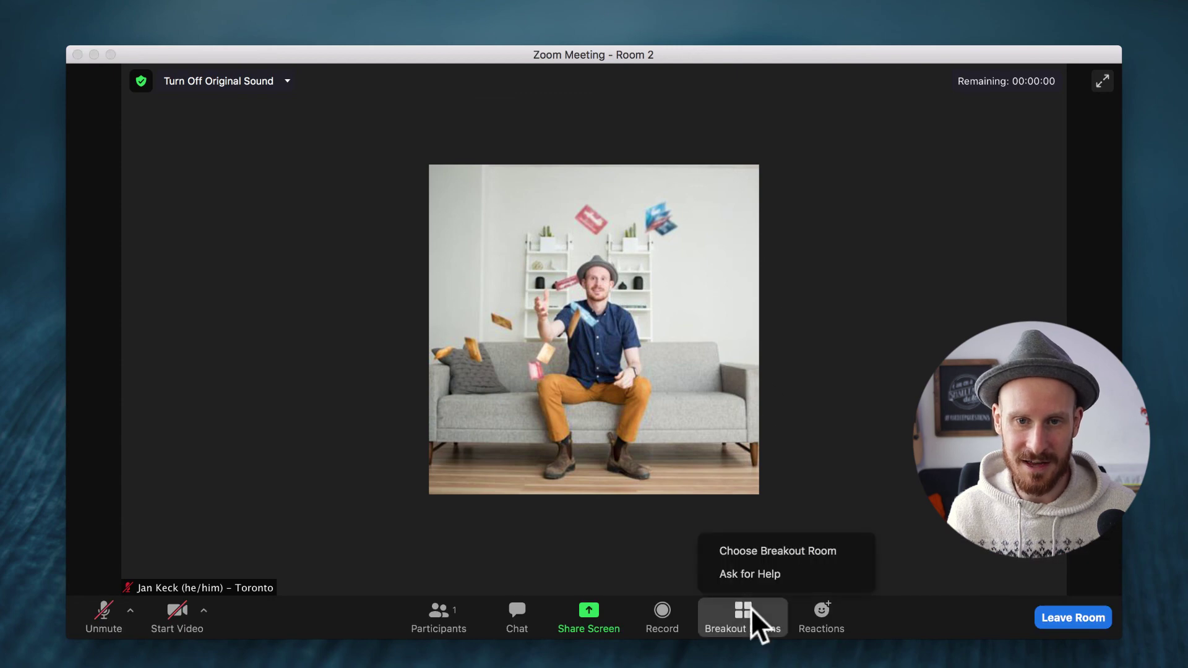
pyautogui.click(809, 475)
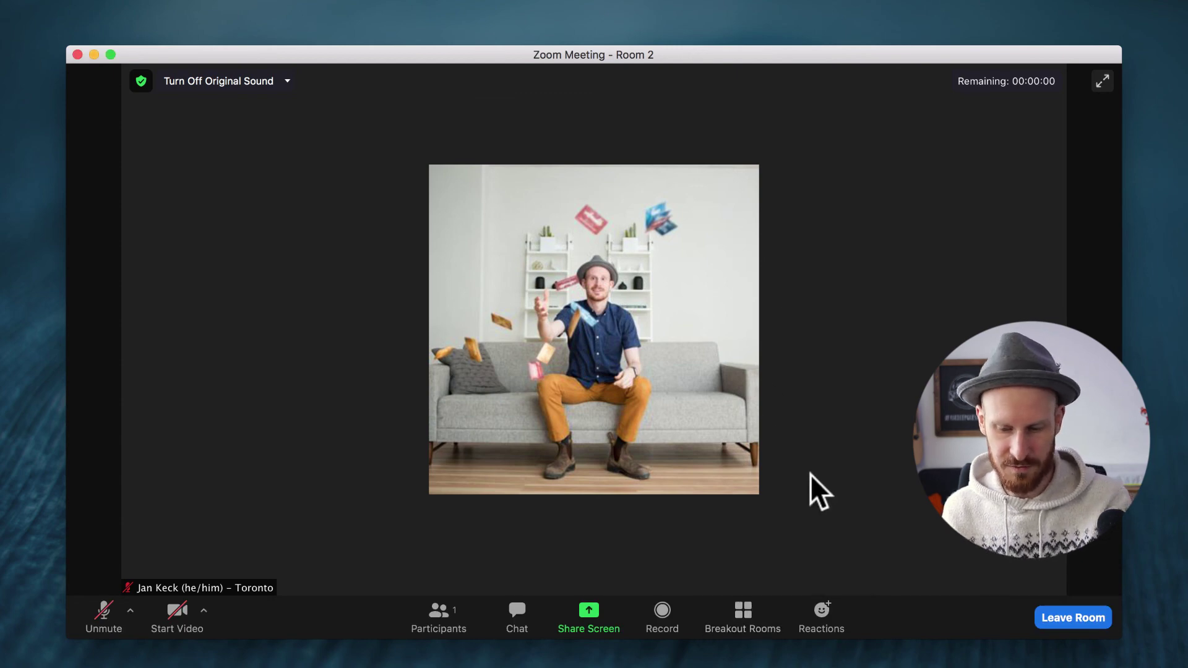